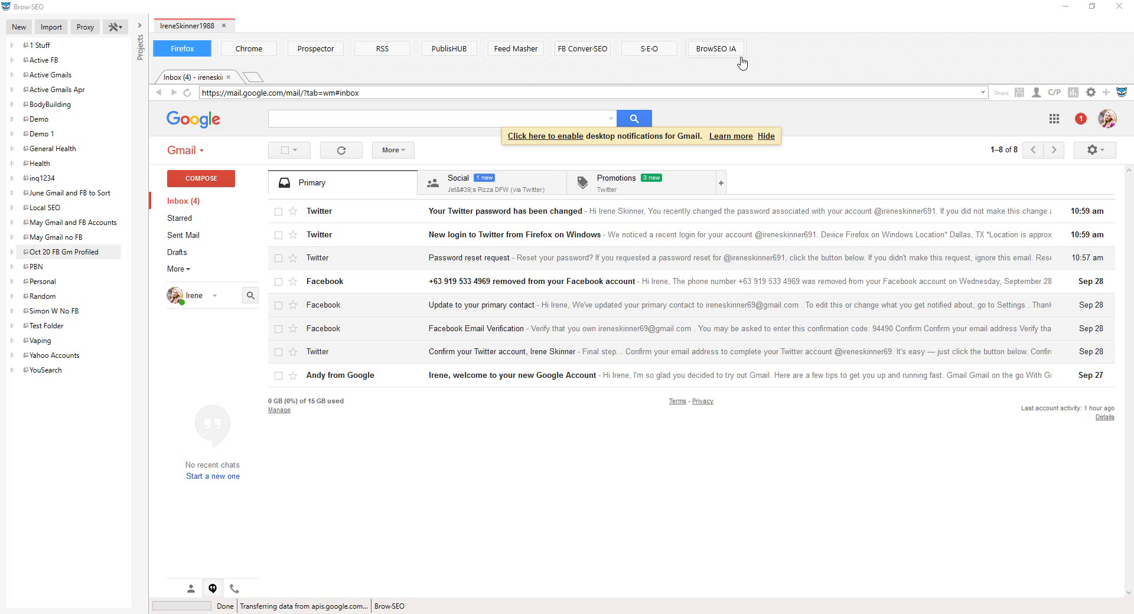
Show the BrowSEO IA macros and expand the script tree through iMacro Club and Sign Ups to the Oauth scripts
{"action": "left_click", "coordinate": [1122, 93]}
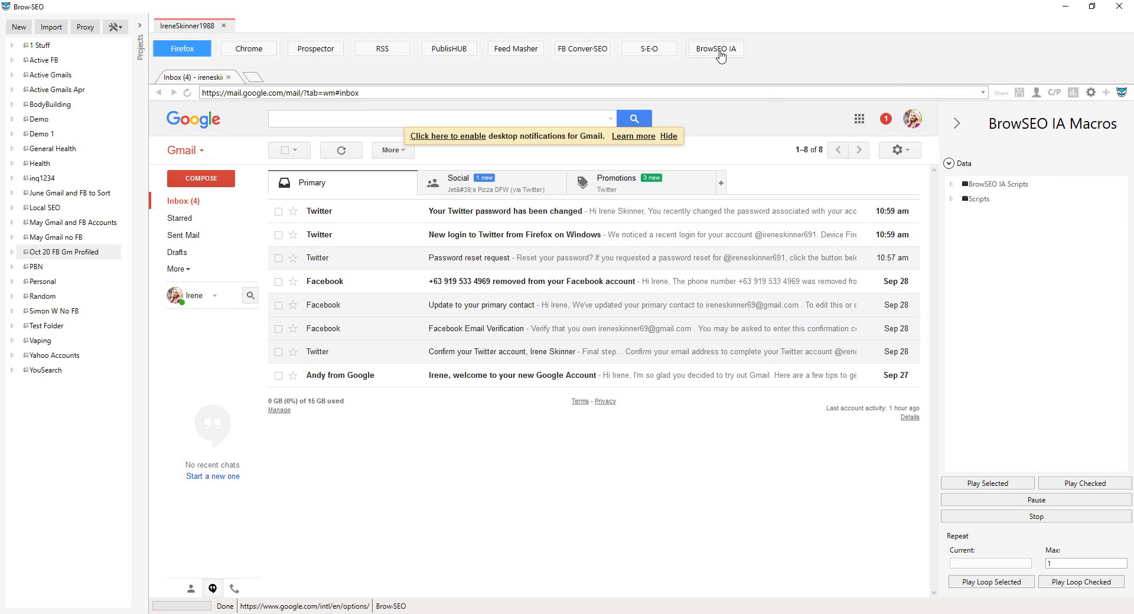
{"action": "left_click", "coordinate": [952, 200]}
{"action": "left_click", "coordinate": [961, 215]}
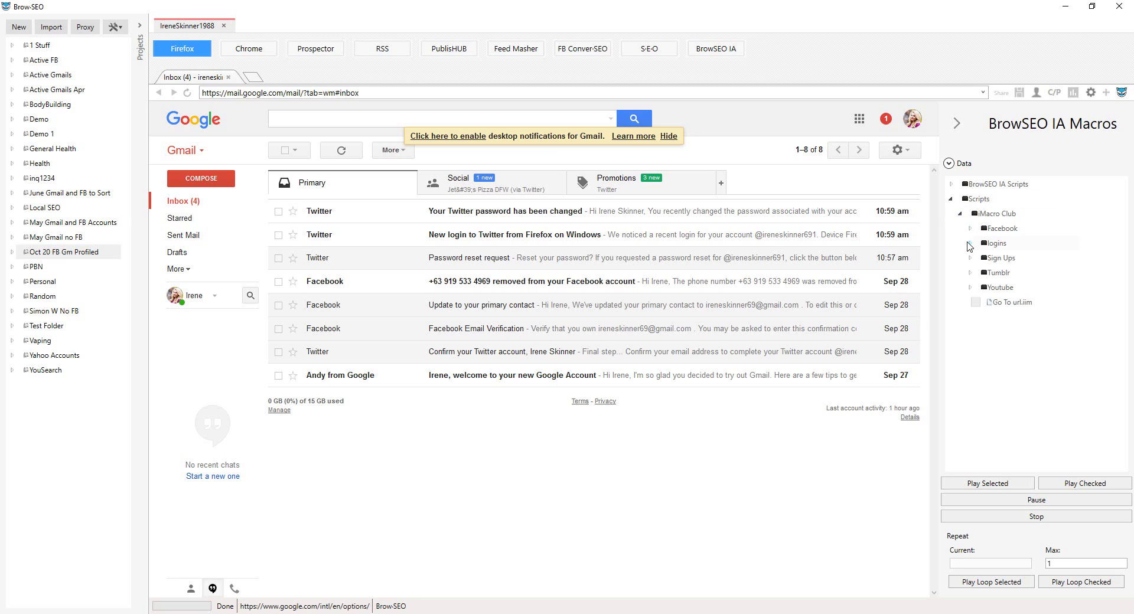
{"action": "left_click", "coordinate": [969, 244]}
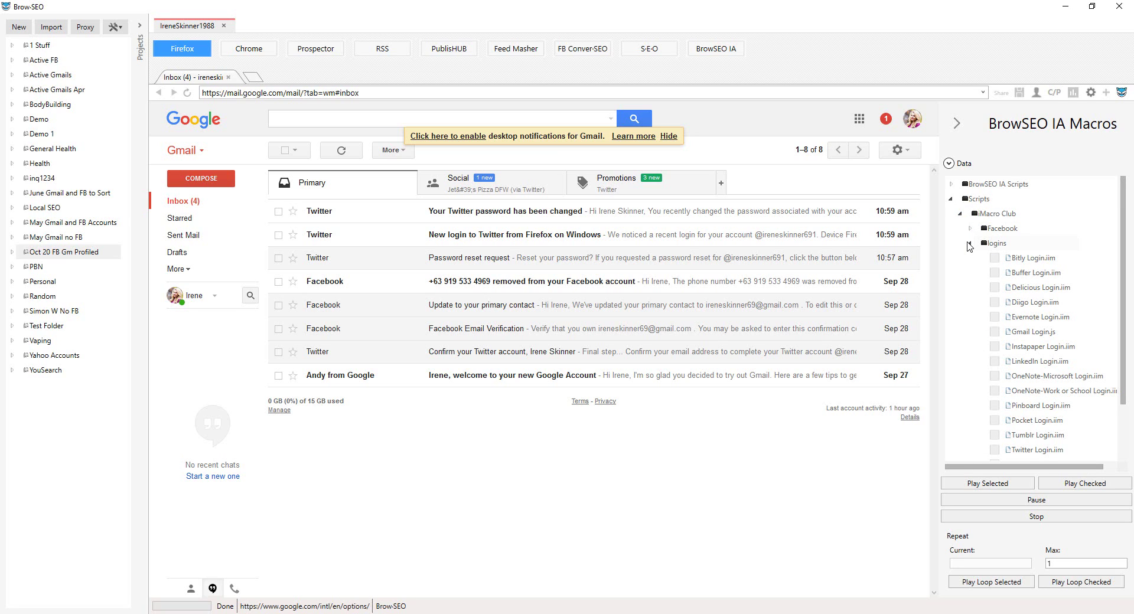
{"action": "left_click", "coordinate": [969, 244]}
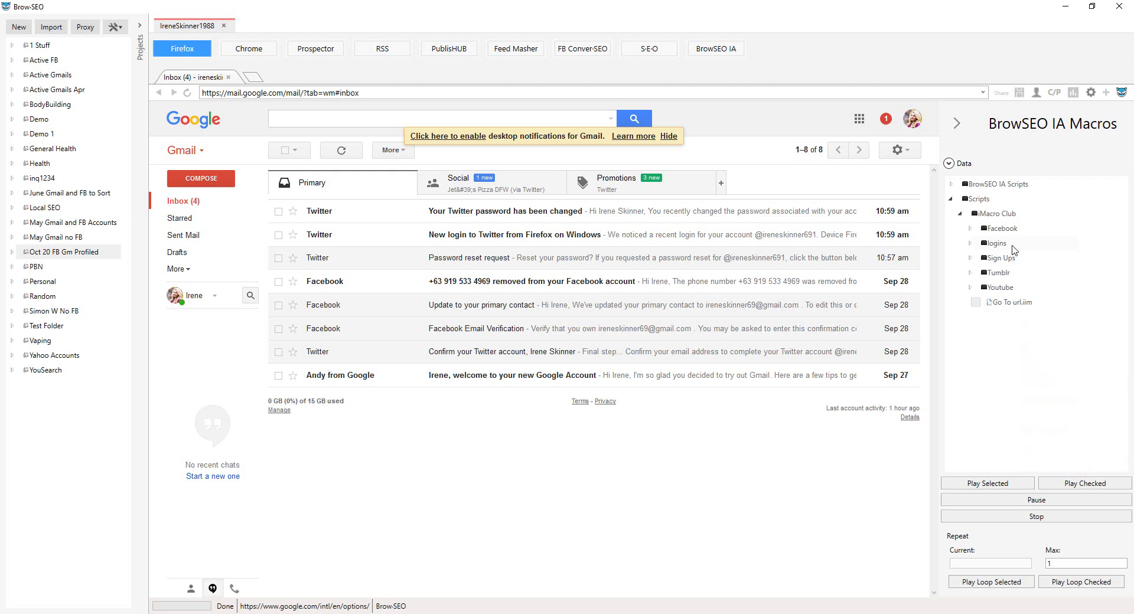
{"action": "left_click", "coordinate": [970, 259]}
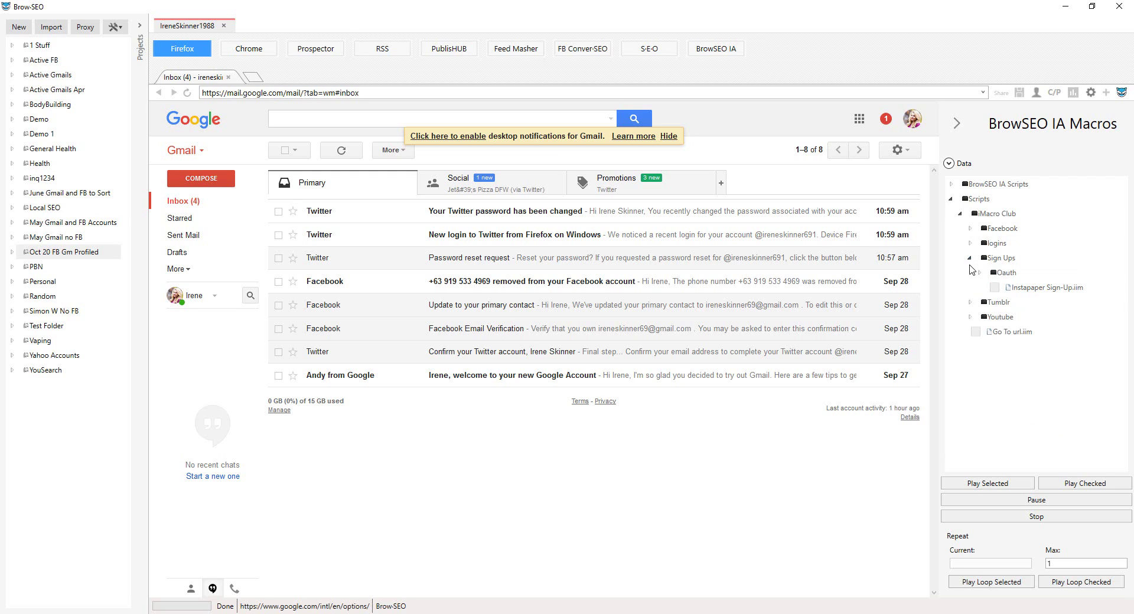
{"action": "left_click", "coordinate": [979, 273]}
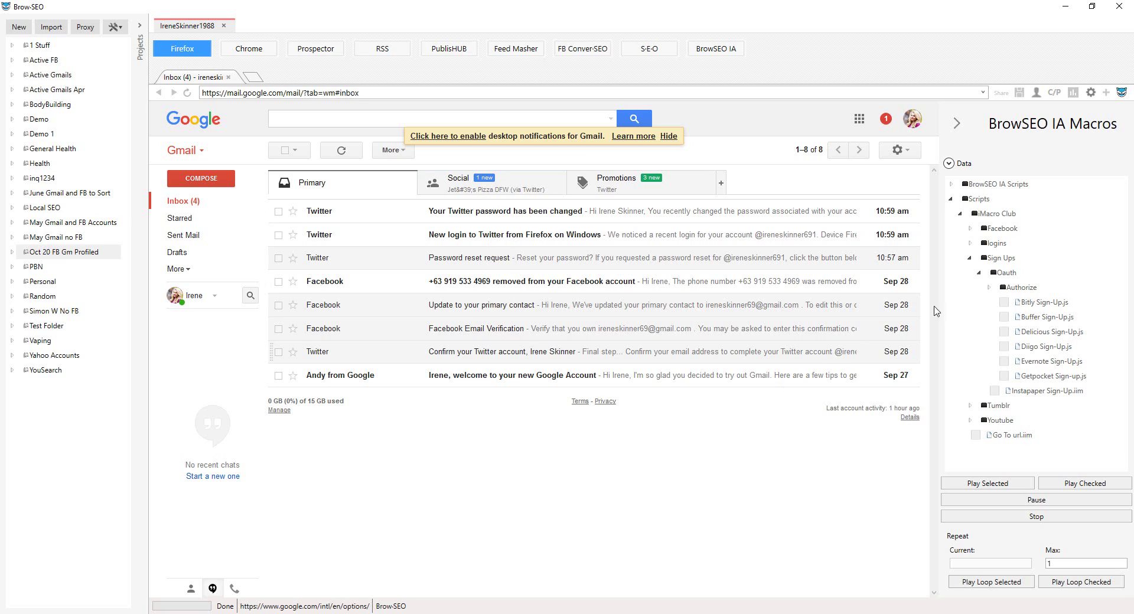
Mark the Bitly, Buffer, Delicious, Diigo, Evernote and Getpocket sign-up scripts and play the checked ones
{"action": "left_click", "coordinate": [1004, 302]}
{"action": "left_click", "coordinate": [1004, 317]}
{"action": "left_click", "coordinate": [1004, 331]}
{"action": "left_click", "coordinate": [1005, 346]}
{"action": "left_click", "coordinate": [1004, 361]}
{"action": "left_click", "coordinate": [1005, 376]}
{"action": "left_click", "coordinate": [1084, 485]}
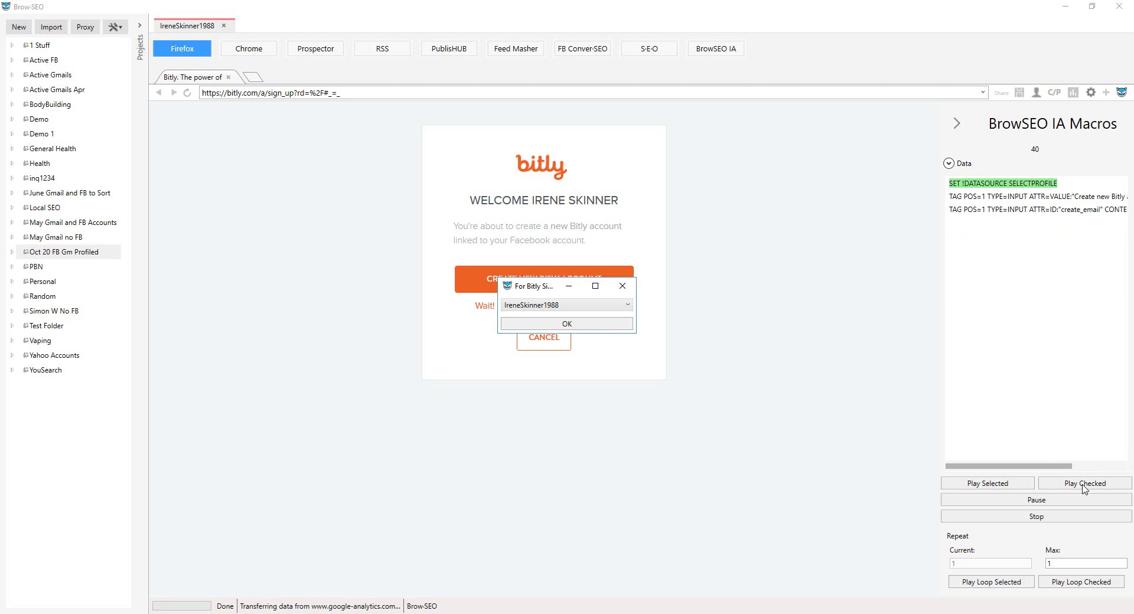
Confirm the account's own named profile, not FB, as the data source for the Bitly, Delicious and Diigo sign-ups
{"action": "left_click", "coordinate": [545, 306]}
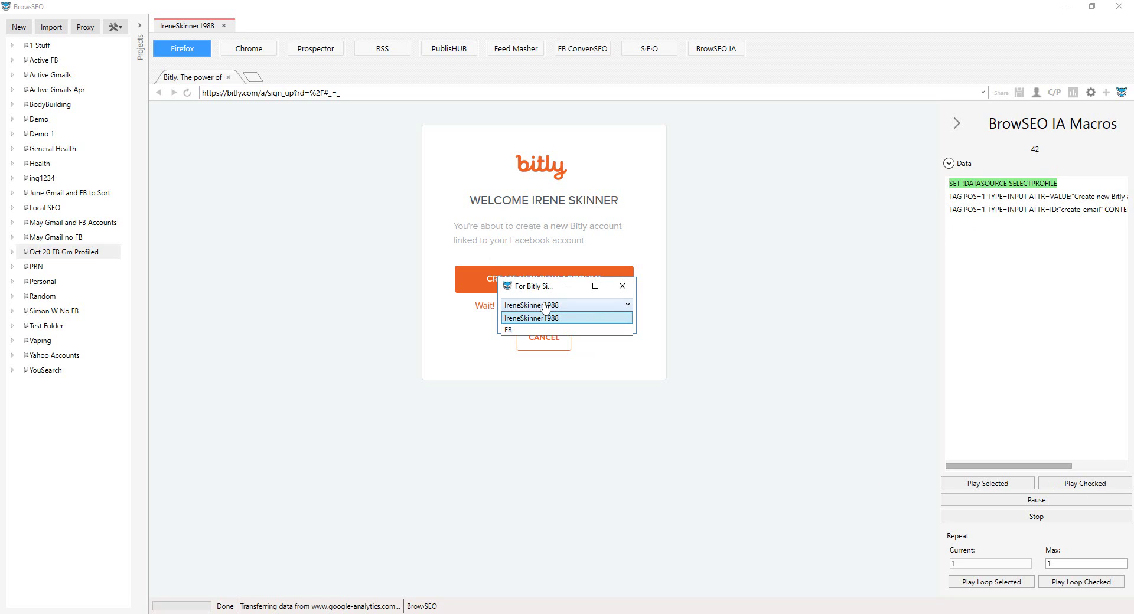
{"action": "left_click", "coordinate": [544, 318]}
{"action": "left_click", "coordinate": [544, 326]}
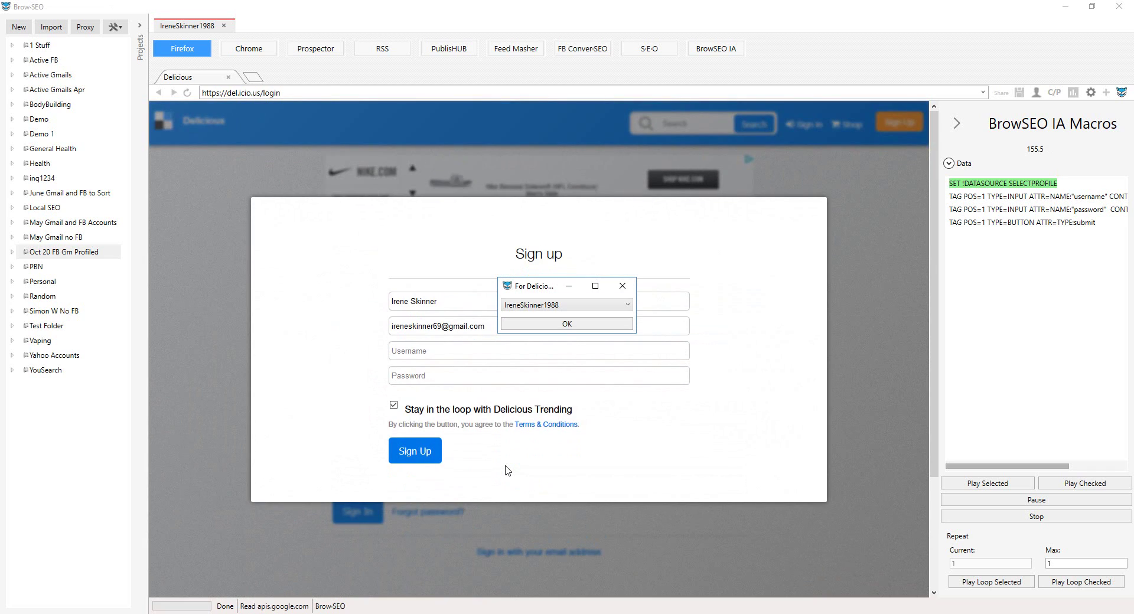
{"action": "left_click", "coordinate": [564, 325]}
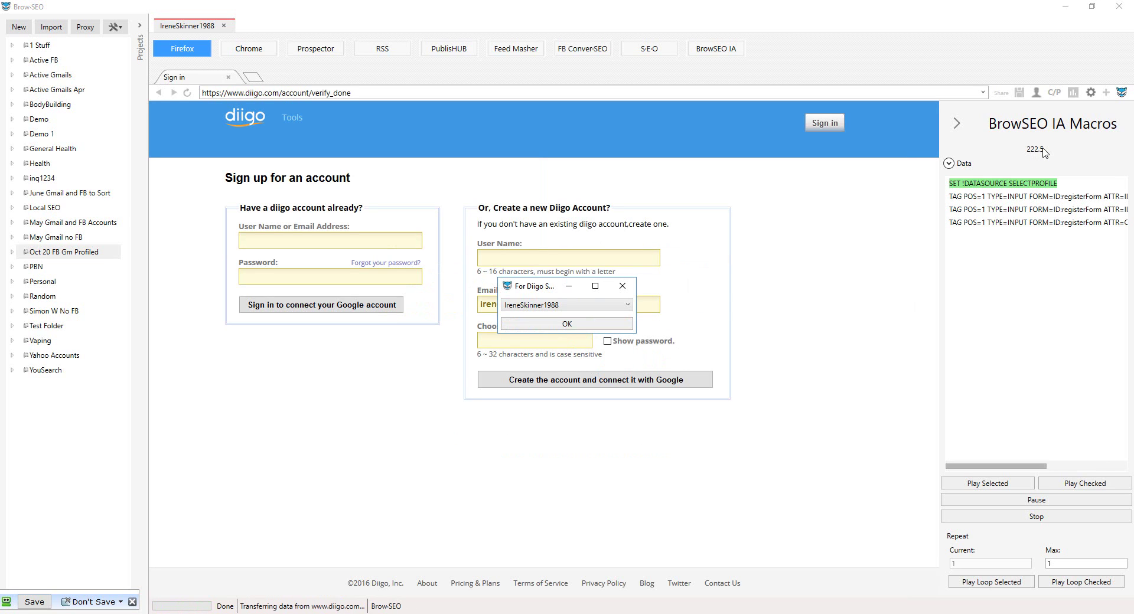
{"action": "left_click", "coordinate": [587, 325]}
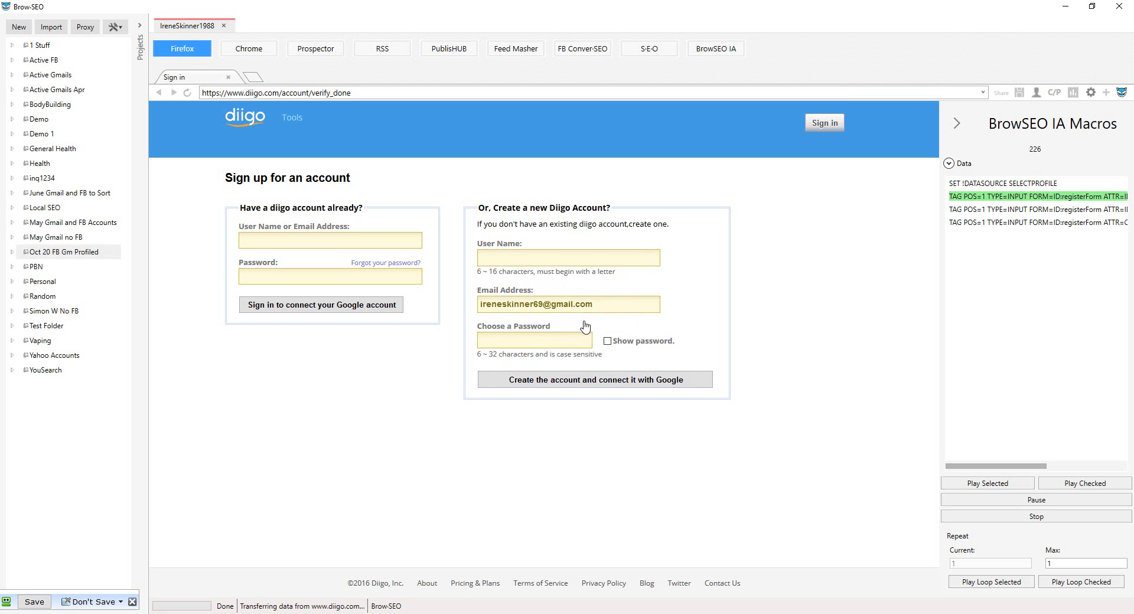
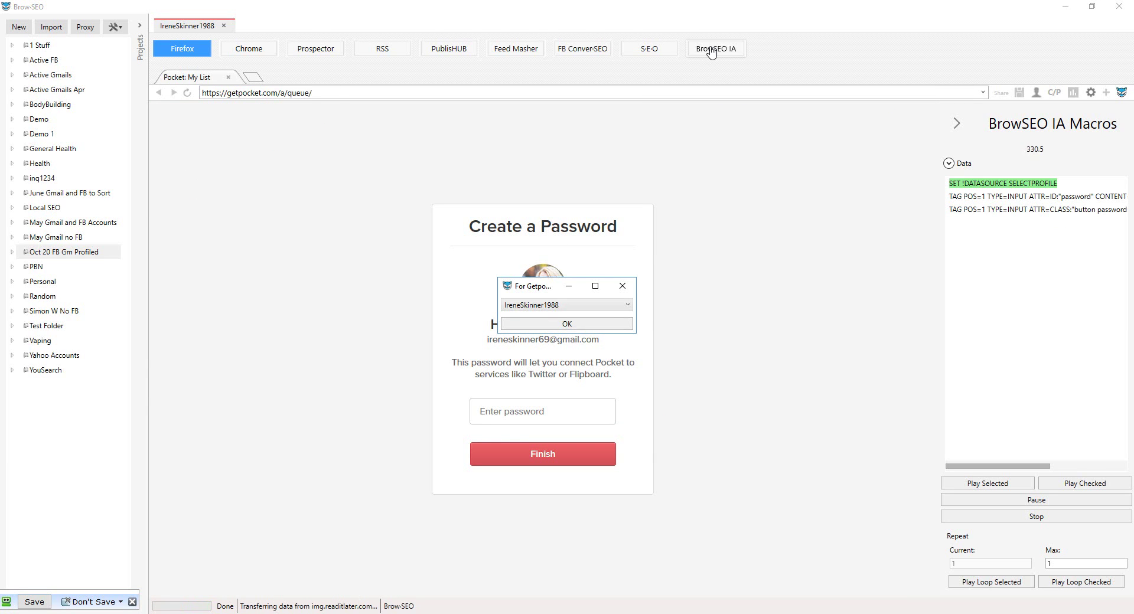
Select the account's own named profile as the data source for the Getpocket sign-up and confirm it
{"action": "left_click", "coordinate": [550, 305]}
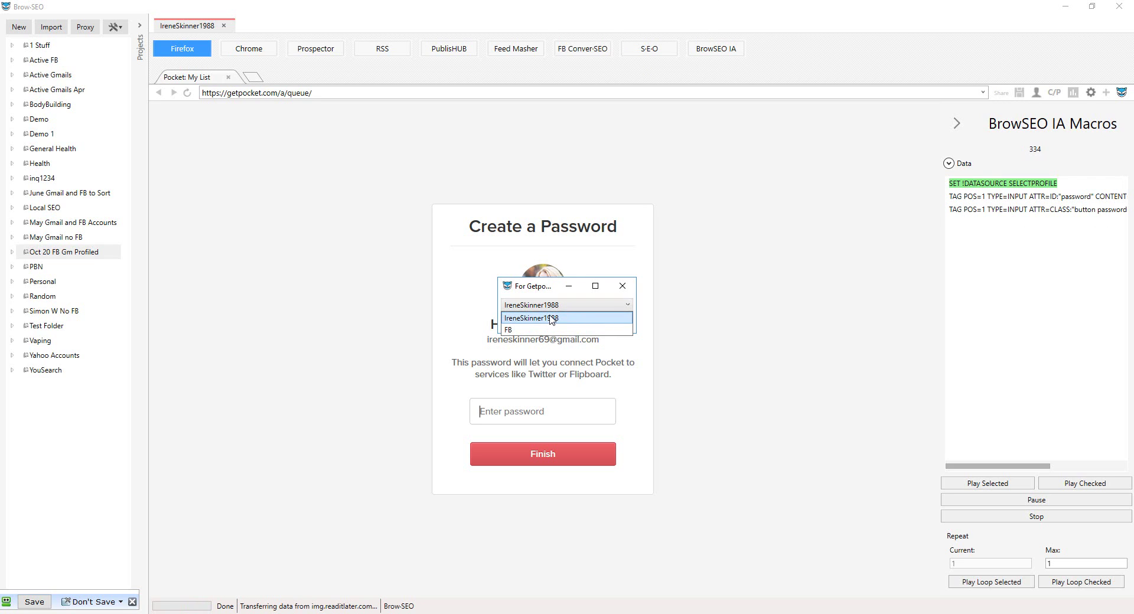
{"action": "left_click", "coordinate": [550, 319]}
{"action": "left_click", "coordinate": [586, 324]}
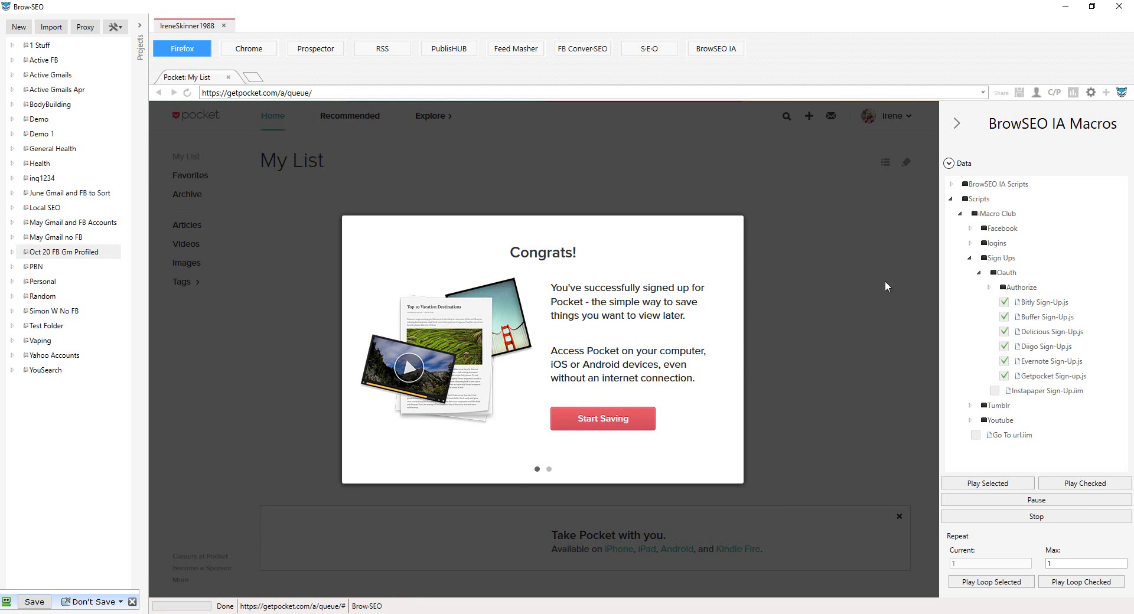
Uncheck the Bitly, Buffer, Delicious, Diigo, Evernote and Getpocket sign-up scripts
{"action": "left_click", "coordinate": [1004, 301]}
{"action": "left_click", "coordinate": [1004, 317]}
{"action": "left_click", "coordinate": [1004, 332]}
{"action": "left_click", "coordinate": [1004, 346]}
{"action": "left_click", "coordinate": [1004, 361]}
{"action": "left_click", "coordinate": [1005, 376]}
Play only the Instapaper Sign-Up.iim script, accepting the account's own named profile as its data source
{"action": "left_click", "coordinate": [994, 390]}
{"action": "left_click", "coordinate": [1076, 481]}
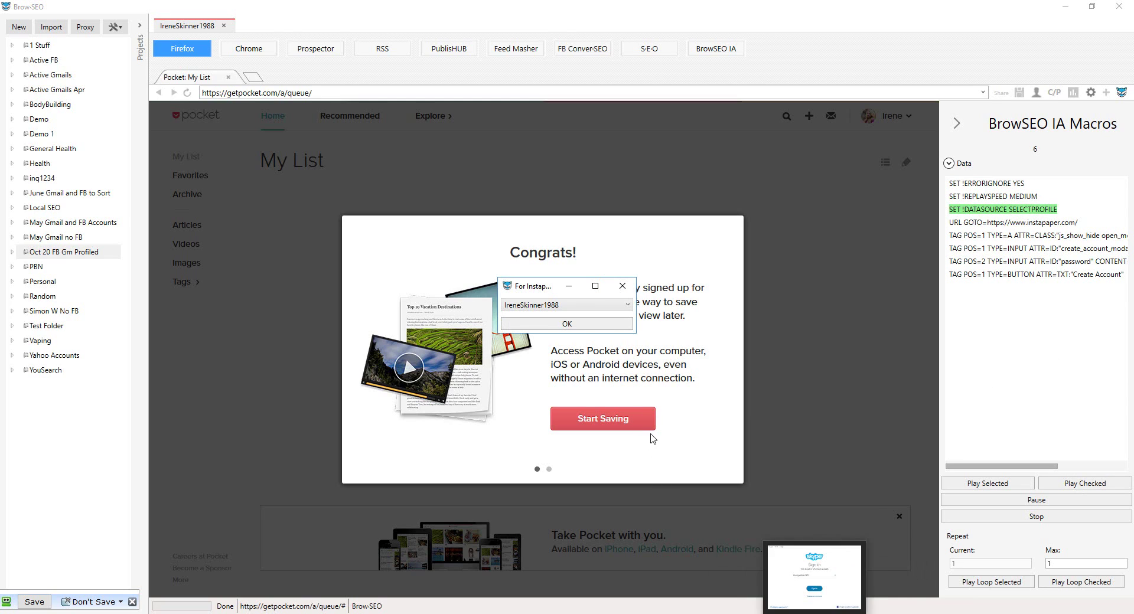
{"action": "left_click", "coordinate": [568, 324]}
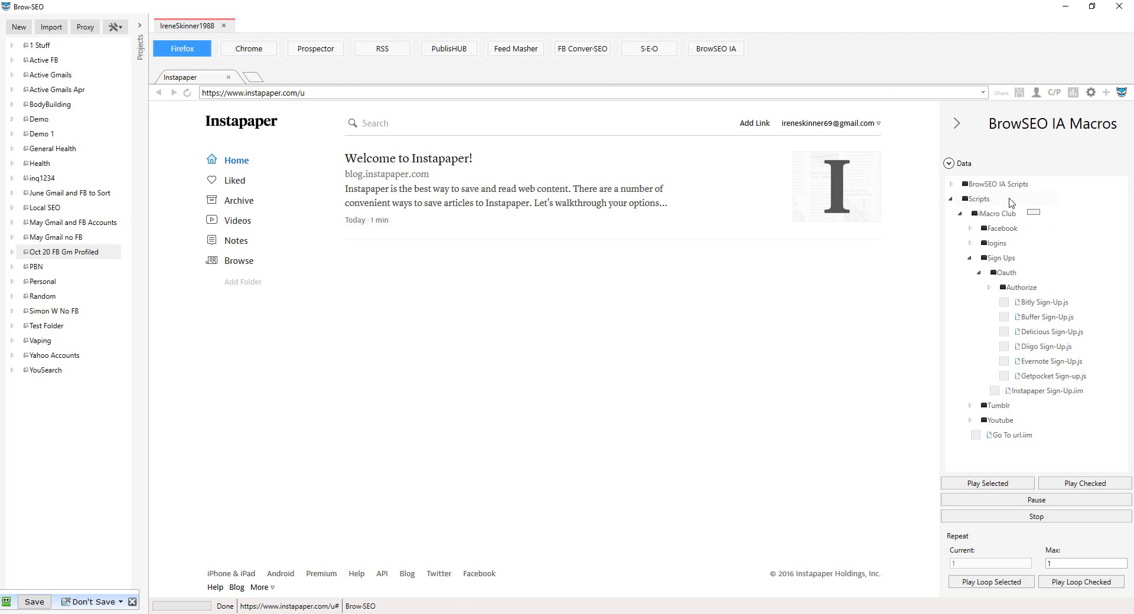
Expand the logins folder and look through the available login and sign-up scripts
{"action": "left_click", "coordinate": [971, 244]}
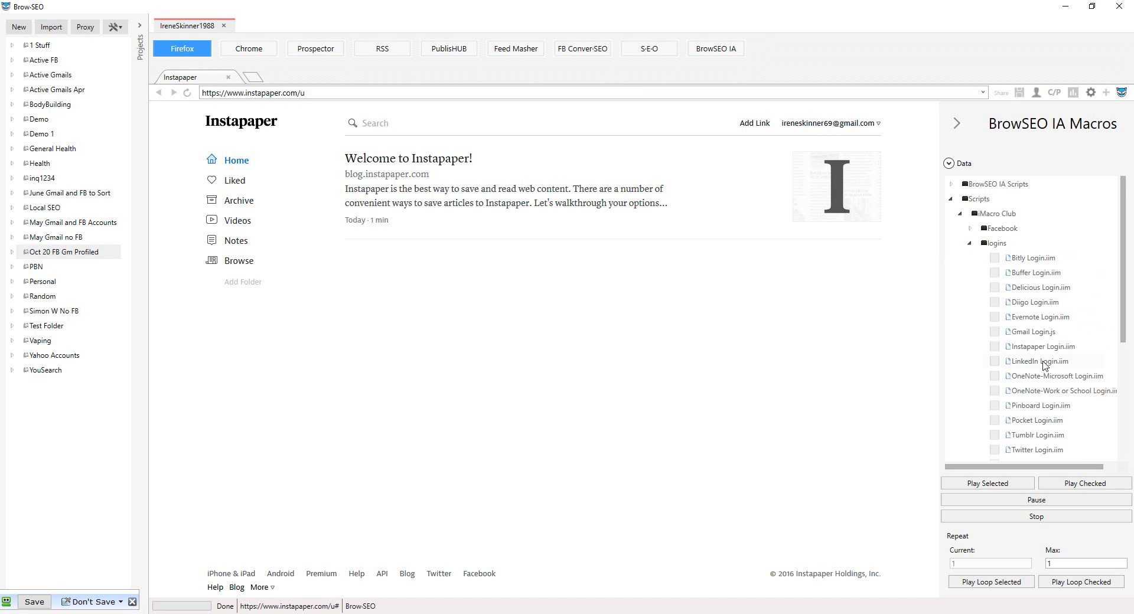
{"action": "scroll", "coordinate": [1043, 365], "scroll_direction": "down", "scroll_amount": 2}
{"action": "scroll", "coordinate": [1044, 365], "scroll_direction": "up", "scroll_amount": 1}
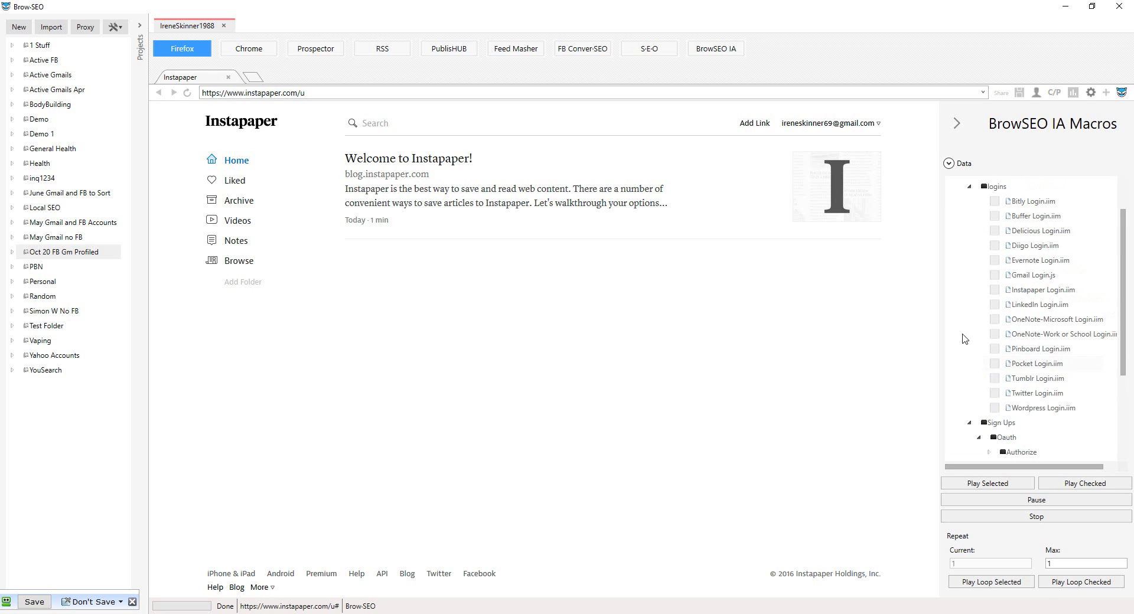
{"action": "scroll", "coordinate": [970, 426], "scroll_direction": "down", "scroll_amount": 5}
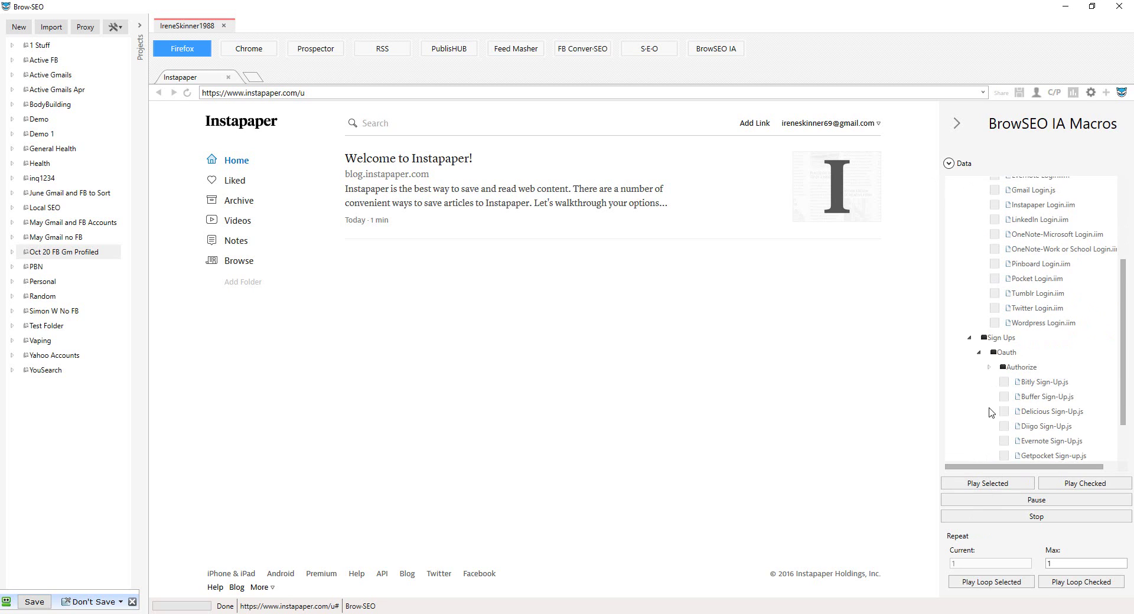
{"action": "scroll", "coordinate": [1016, 343], "scroll_direction": "up", "scroll_amount": 6}
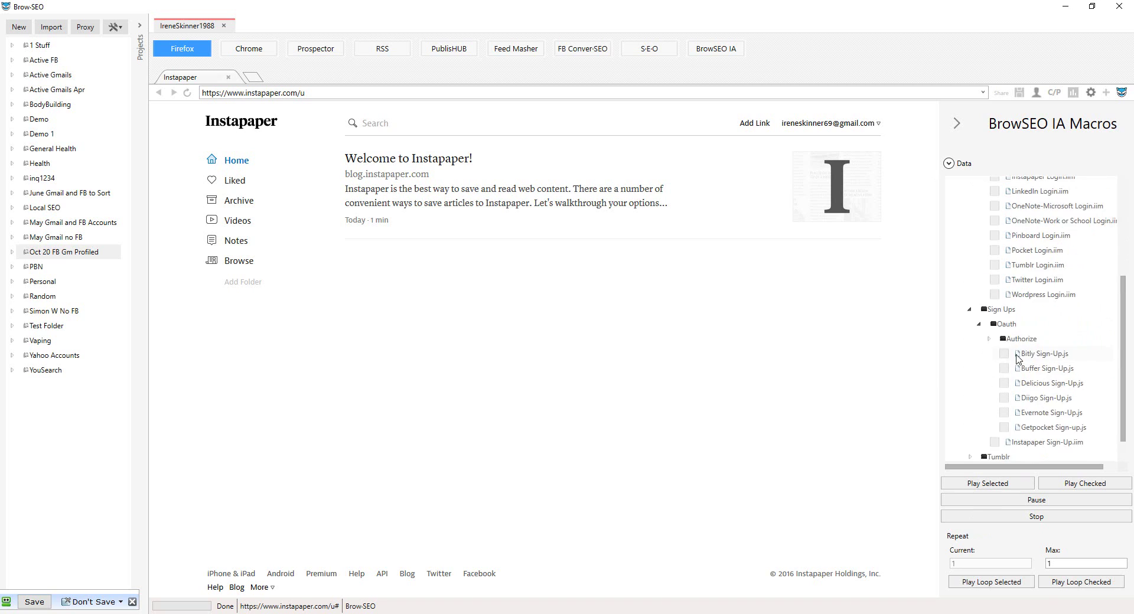
{"action": "scroll", "coordinate": [1016, 349], "scroll_direction": "down", "scroll_amount": 4}
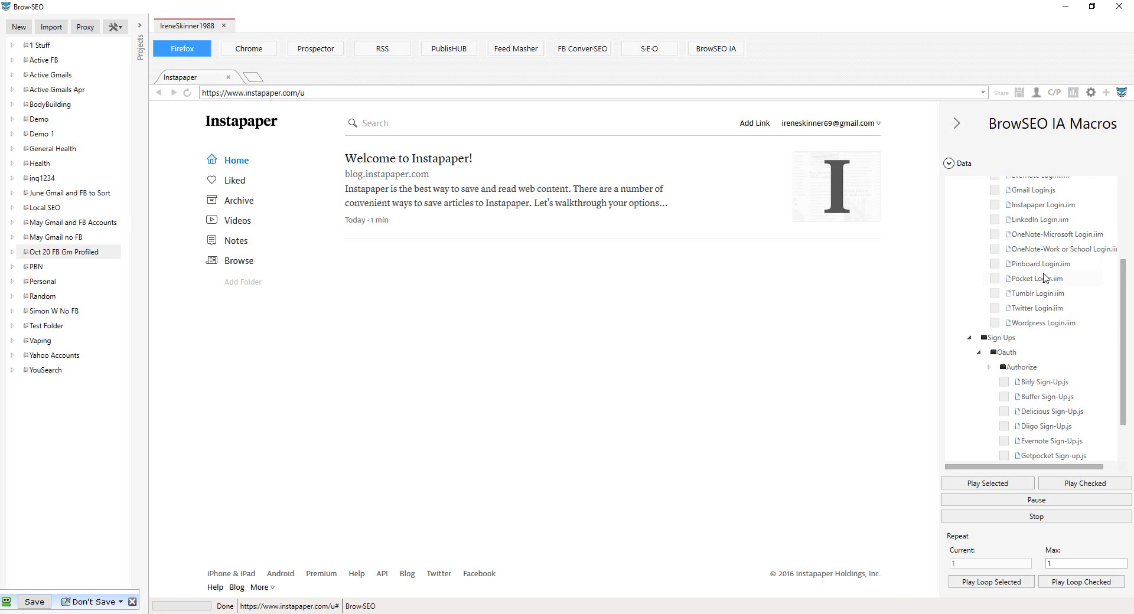
{"action": "scroll", "coordinate": [1038, 275], "scroll_direction": "up", "scroll_amount": 4}
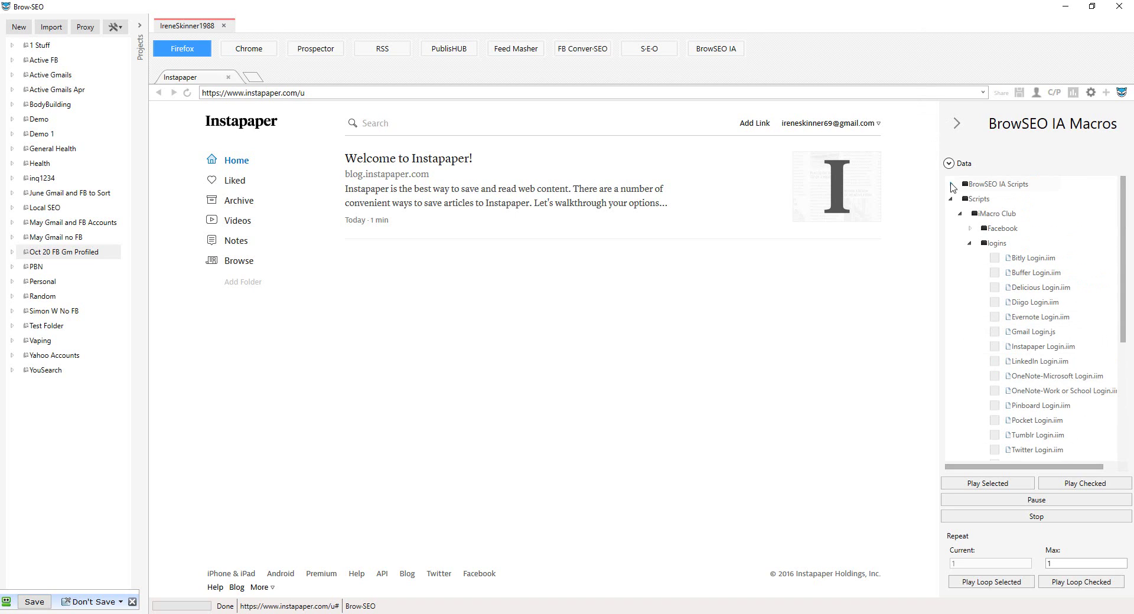